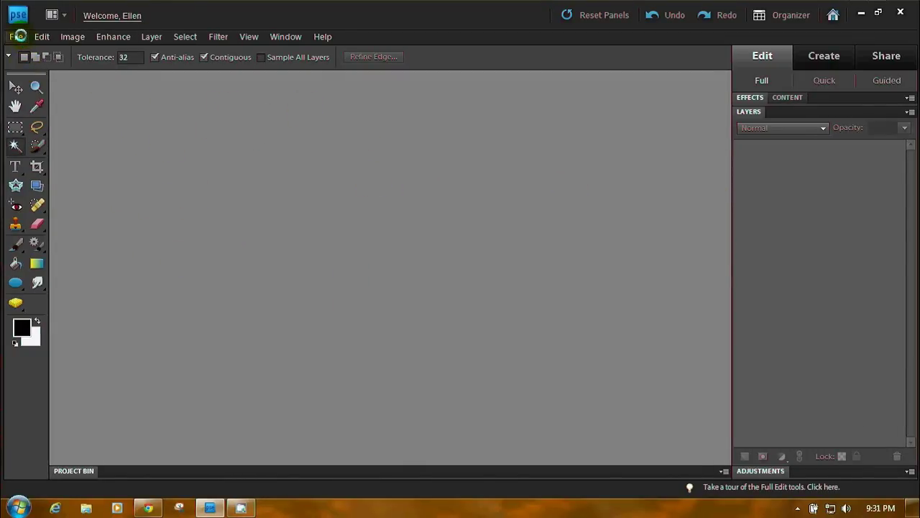
# Open the File menu to reach the new-file options
pyautogui.click(18, 36)
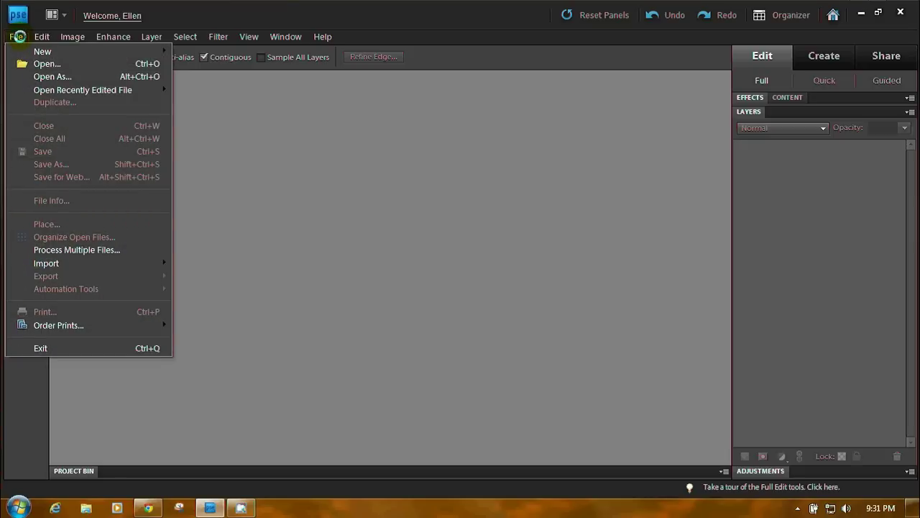
# Create a Blank File of 6 × 6 inches at 300 pixels/inch with a White background
pyautogui.moveTo(45, 52)
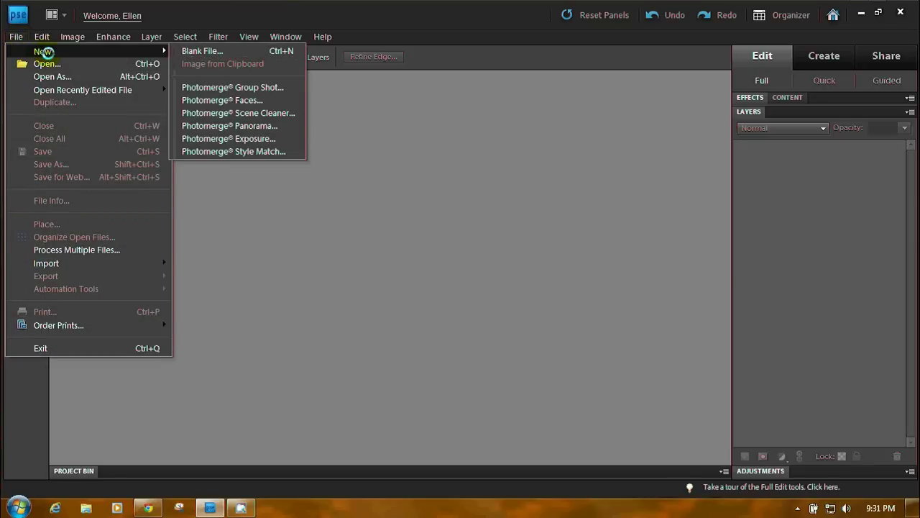
pyautogui.click(191, 51)
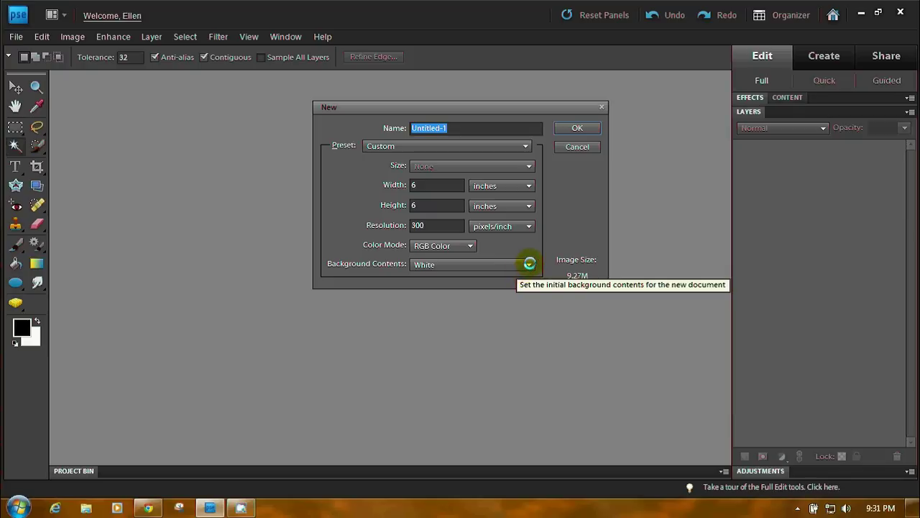
pyautogui.click(529, 263)
pyautogui.click(529, 263)
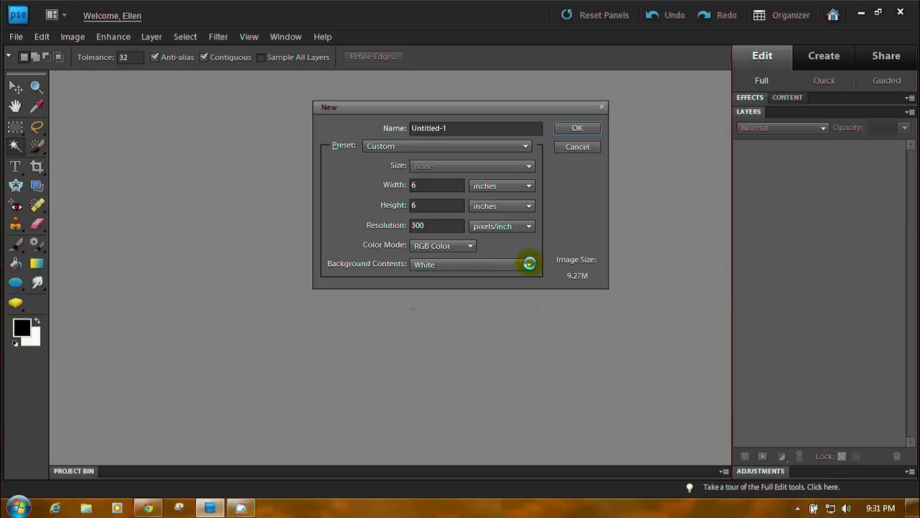
pyautogui.click(530, 263)
pyautogui.click(529, 261)
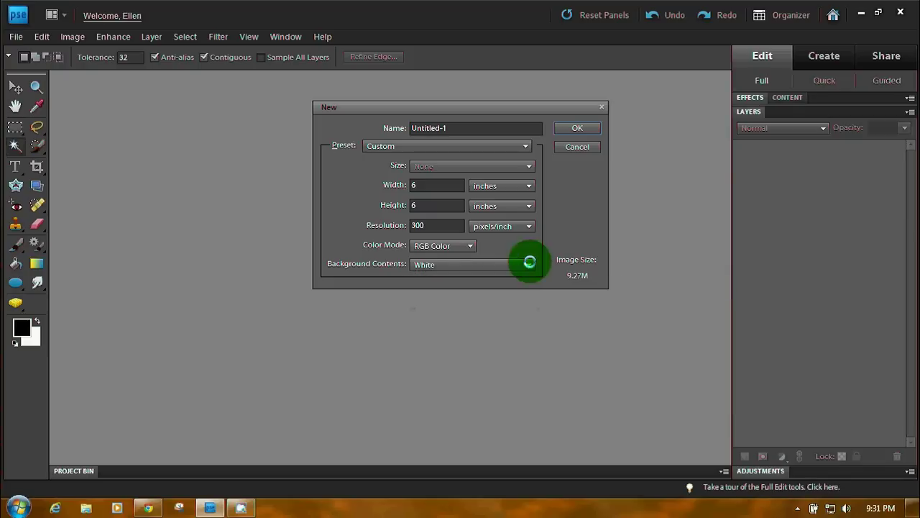
pyautogui.click(579, 128)
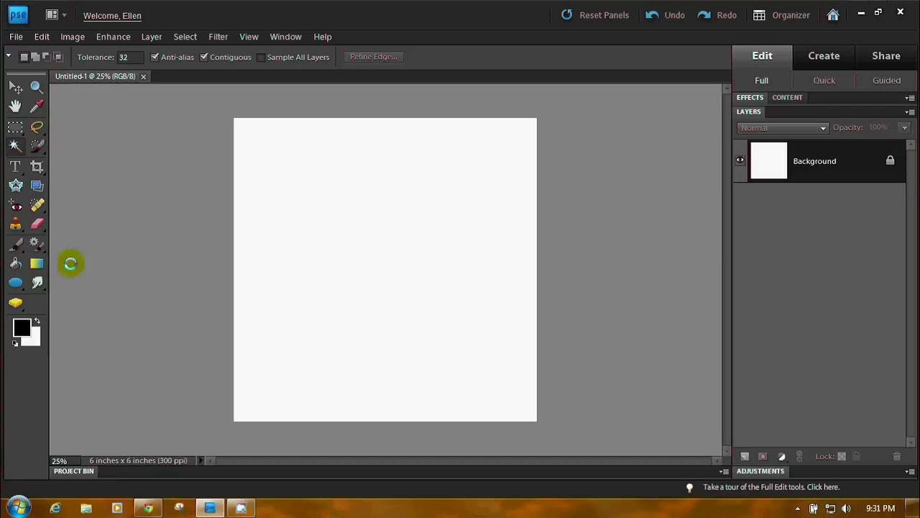
# Choose the Ellipse Tool from the shape tools flyout, after briefly trying Custom Shape Tool
pyautogui.click(18, 283)
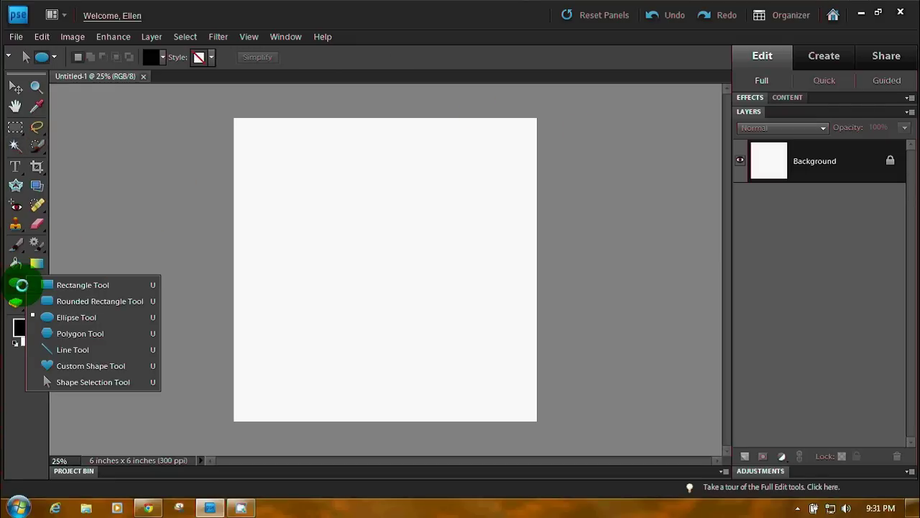
pyautogui.click(77, 365)
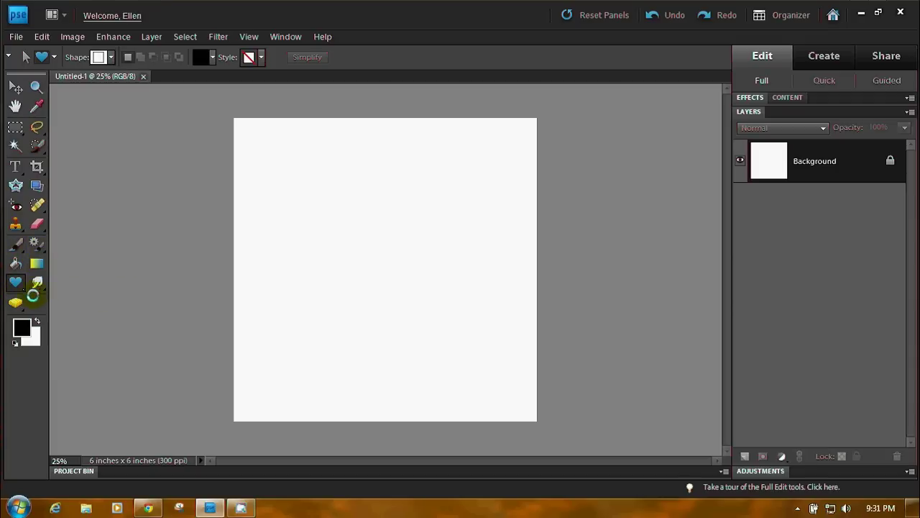
pyautogui.click(23, 287)
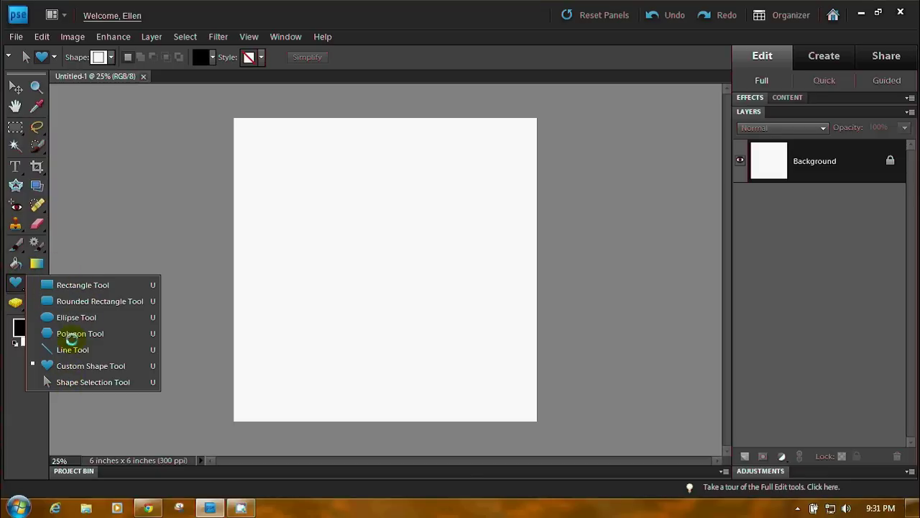
pyautogui.click(71, 317)
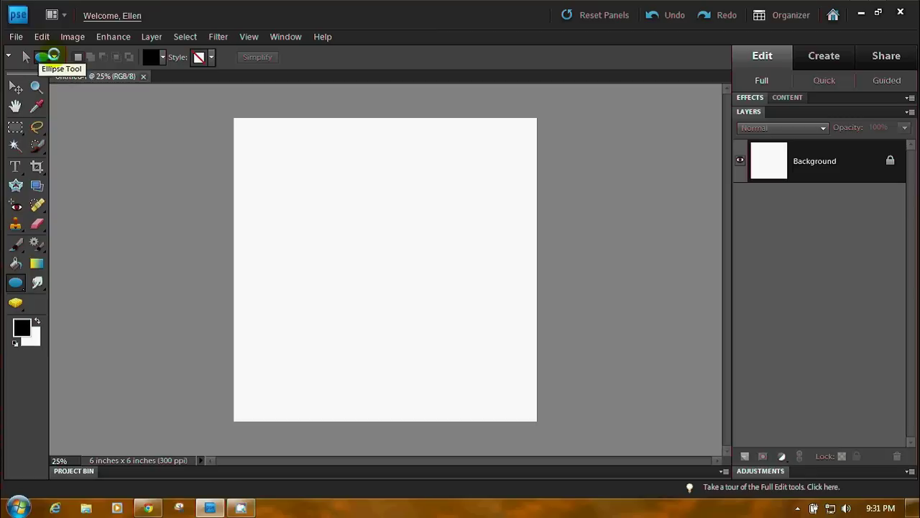
# Set Ellipse Options to Fixed Size, replacing the 2.58 cm values with 3.5 cm width and height
pyautogui.click(54, 57)
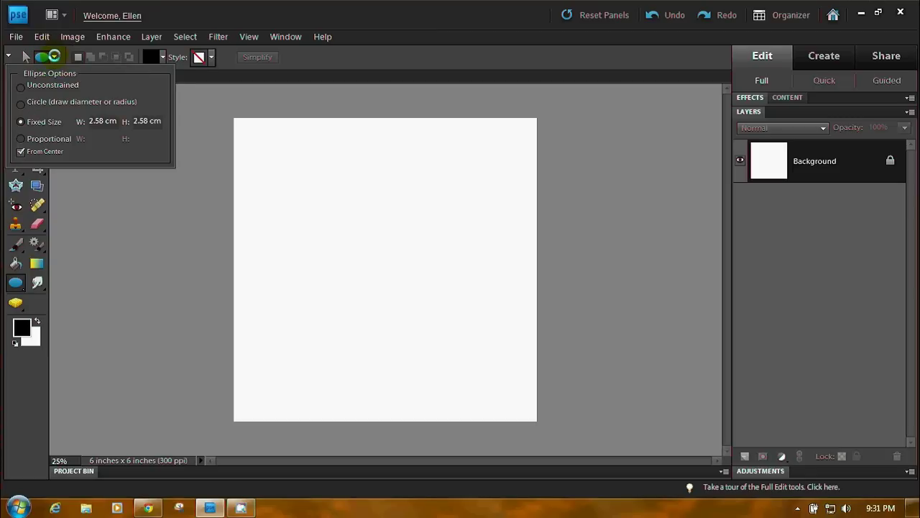
pyautogui.click(19, 121)
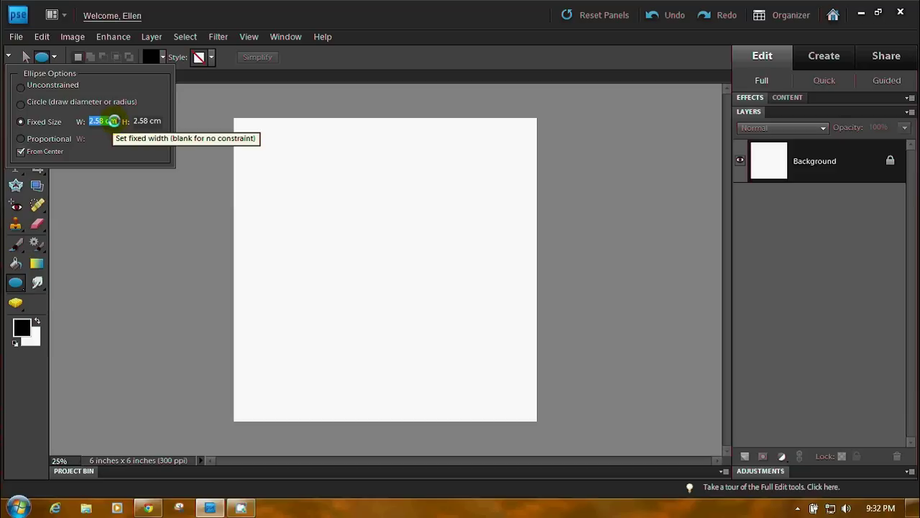
pyautogui.moveTo(113, 123); pyautogui.dragTo(134, 121)
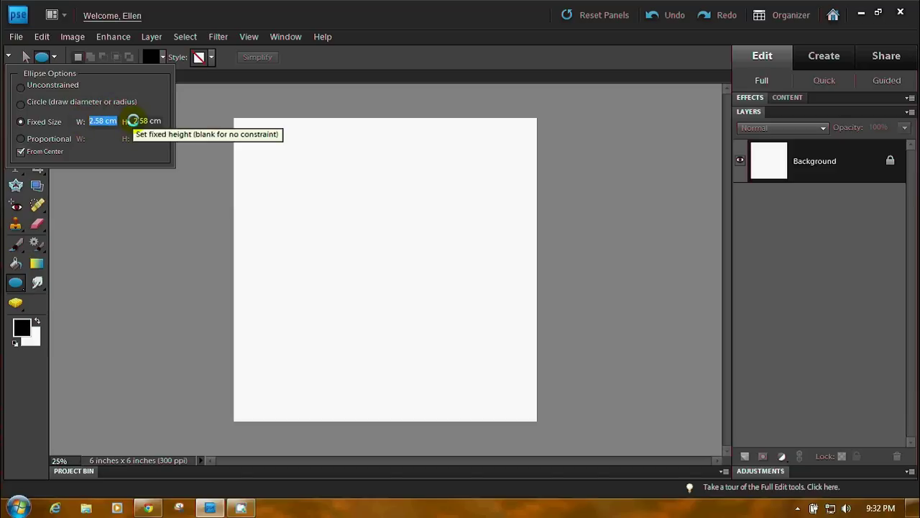
pyautogui.press('BackSpace')
pyautogui.moveTo(160, 120); pyautogui.dragTo(132, 123)
pyautogui.press('BackSpace')
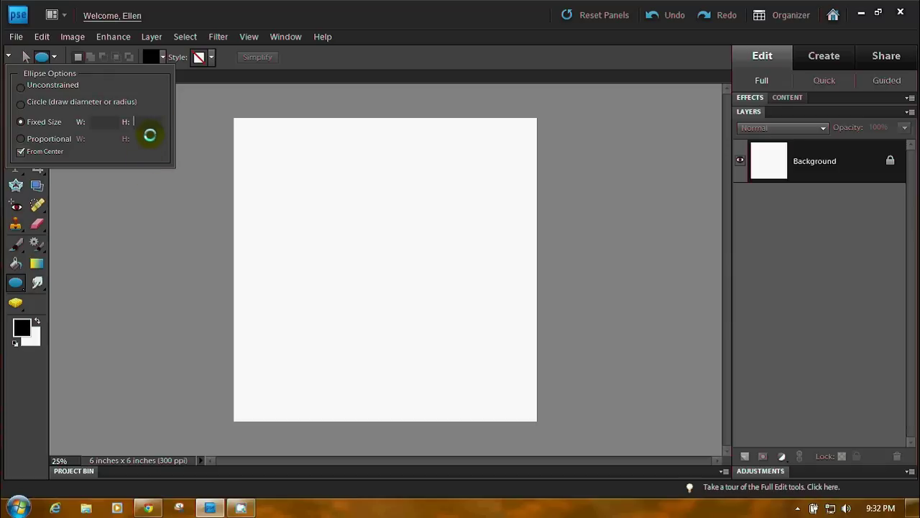
pyautogui.click(93, 122)
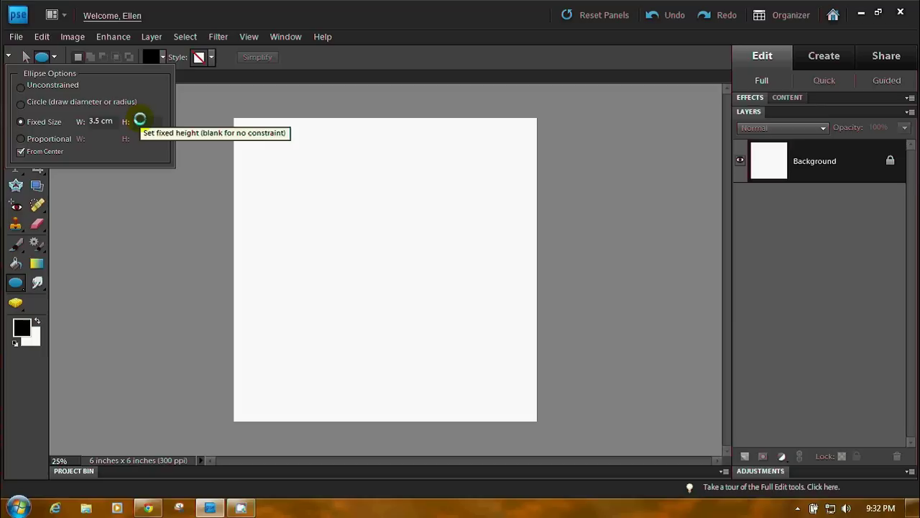
pyautogui.click(139, 120)
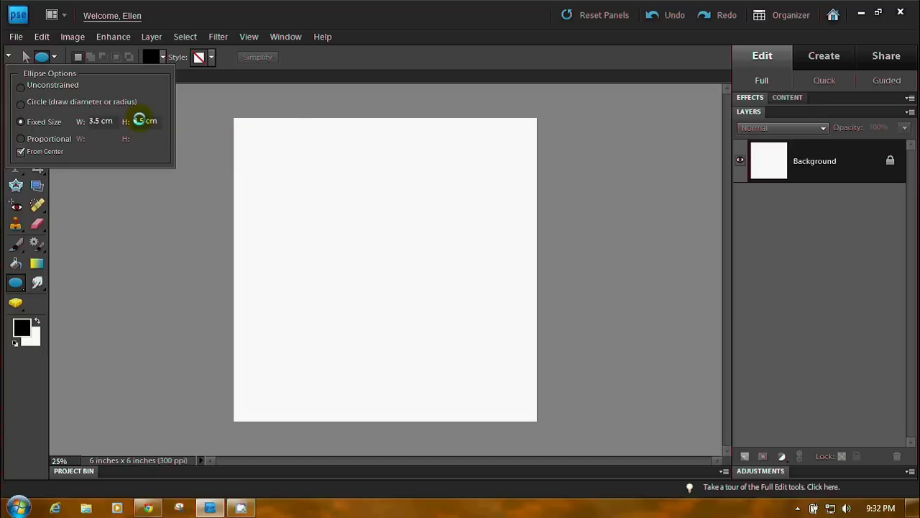
# Place a 3.5 cm circle, then draw a solid black one above and left of centre
pyautogui.click(197, 191)
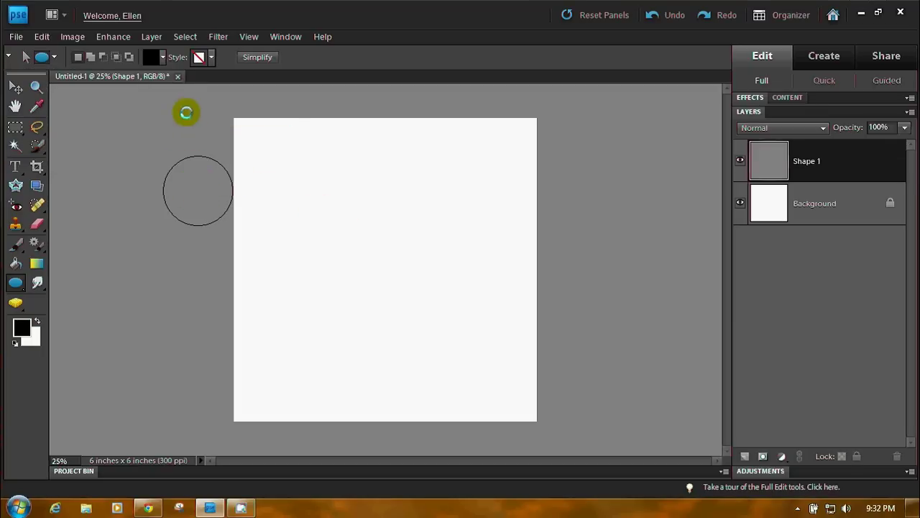
pyautogui.click(164, 57)
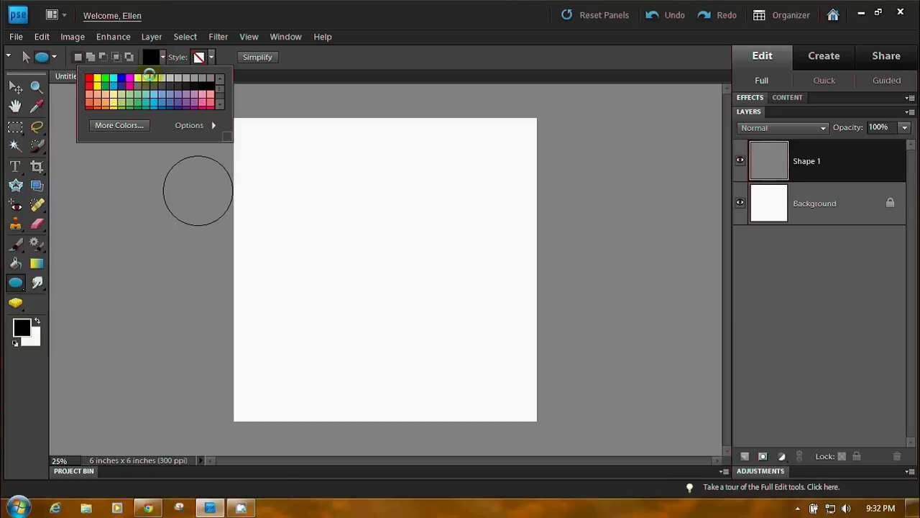
pyautogui.click(208, 85)
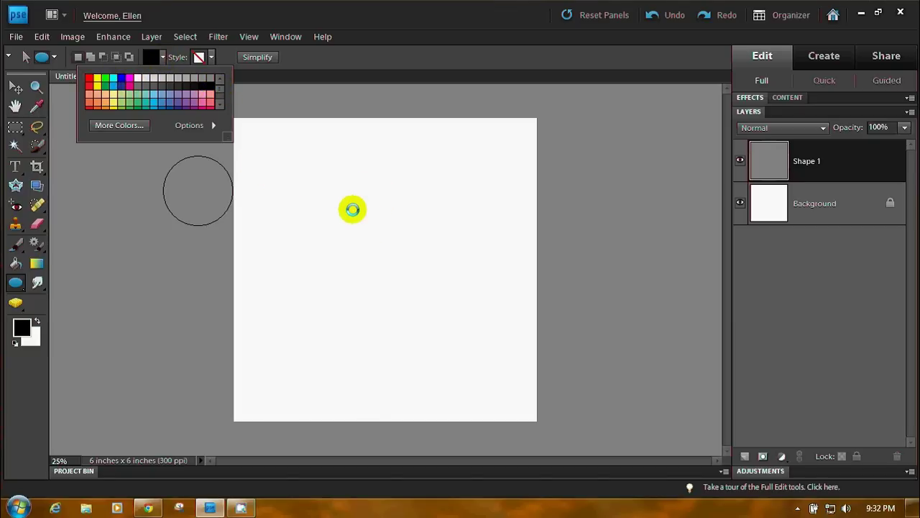
pyautogui.click(368, 236)
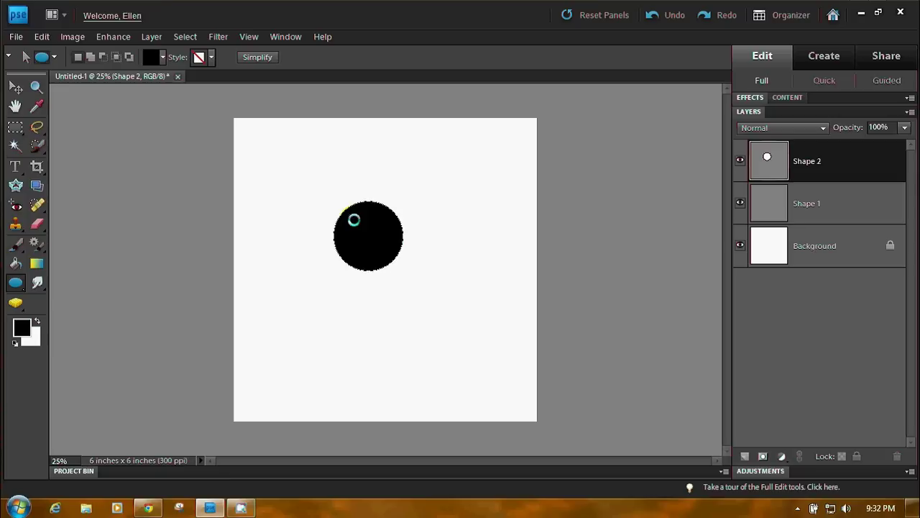
pyautogui.click(128, 224)
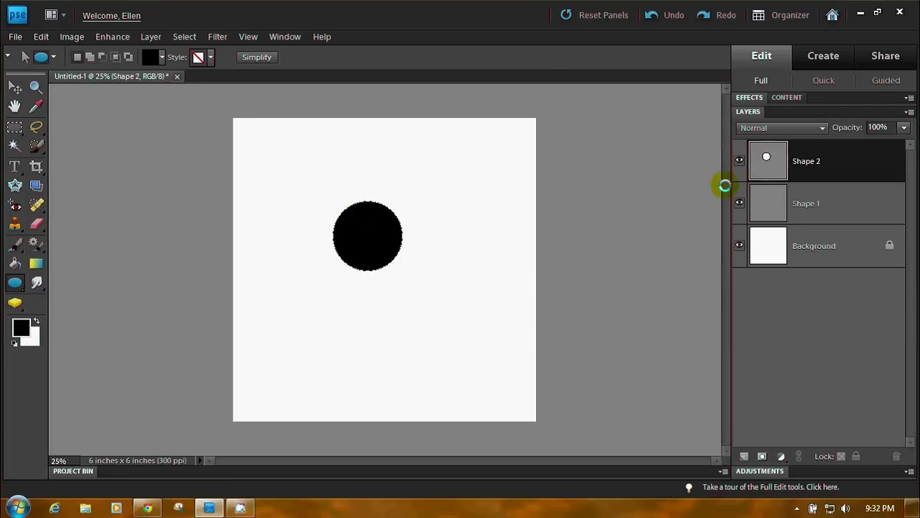
# Delete the Shape 1 layer, then simplify Shape 2 and Magic Wand-select the black circle
pyautogui.moveTo(837, 220); pyautogui.dragTo(895, 458)
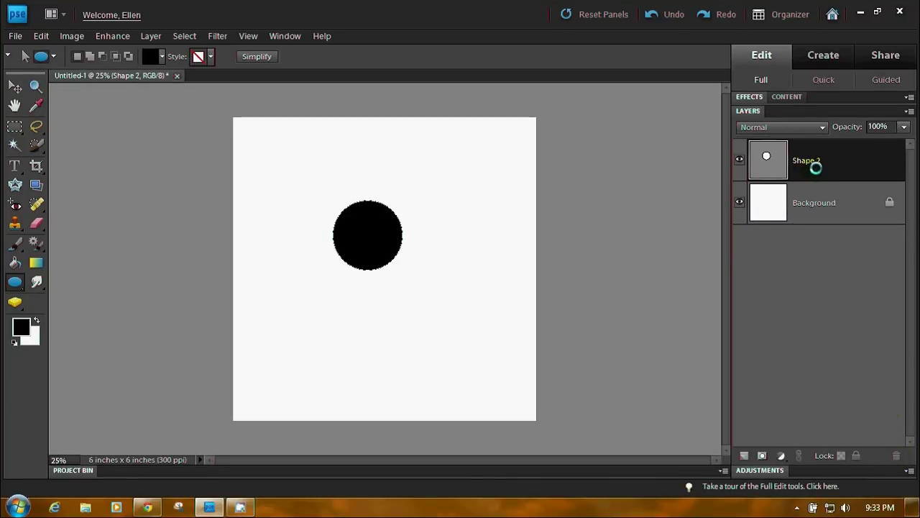
pyautogui.click(15, 146)
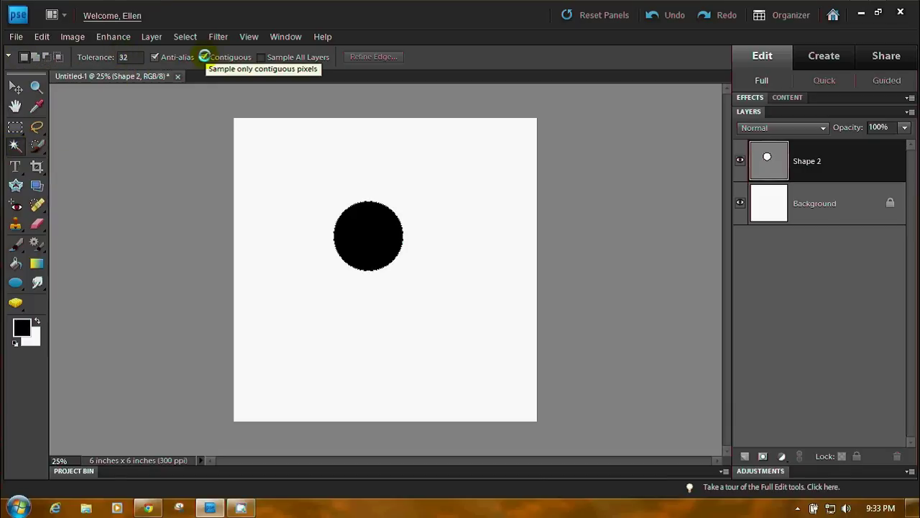
pyautogui.click(359, 229)
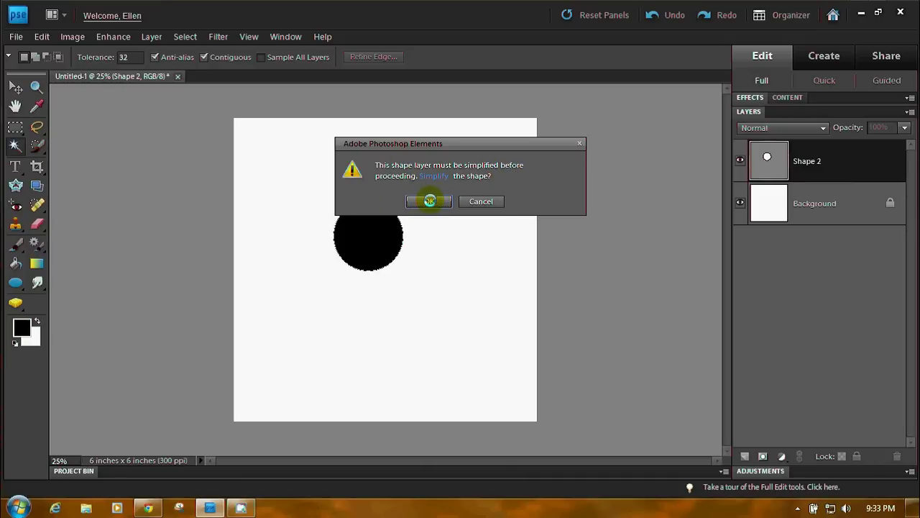
pyautogui.click(429, 200)
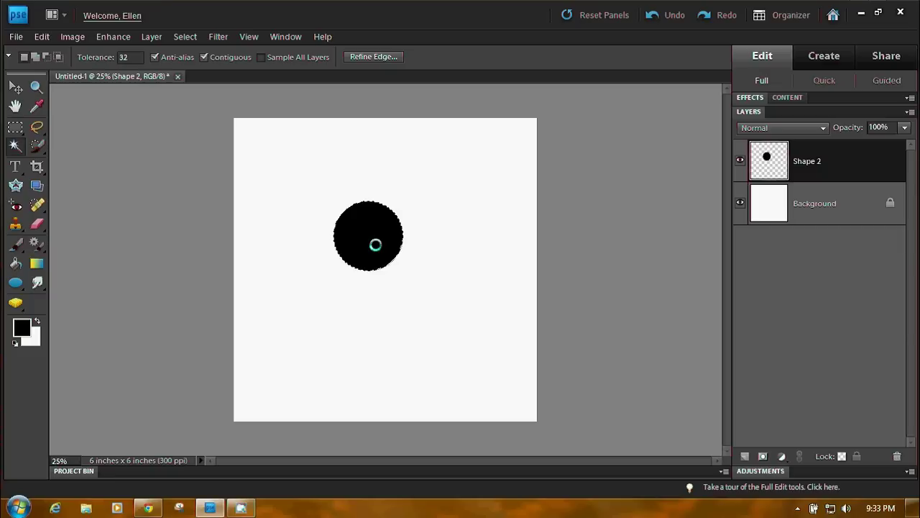
pyautogui.click(389, 216)
pyautogui.click(339, 221)
pyautogui.click(396, 212)
# Stroke the circle selection with a 5 px black outline positioned Outside
pyautogui.click(40, 37)
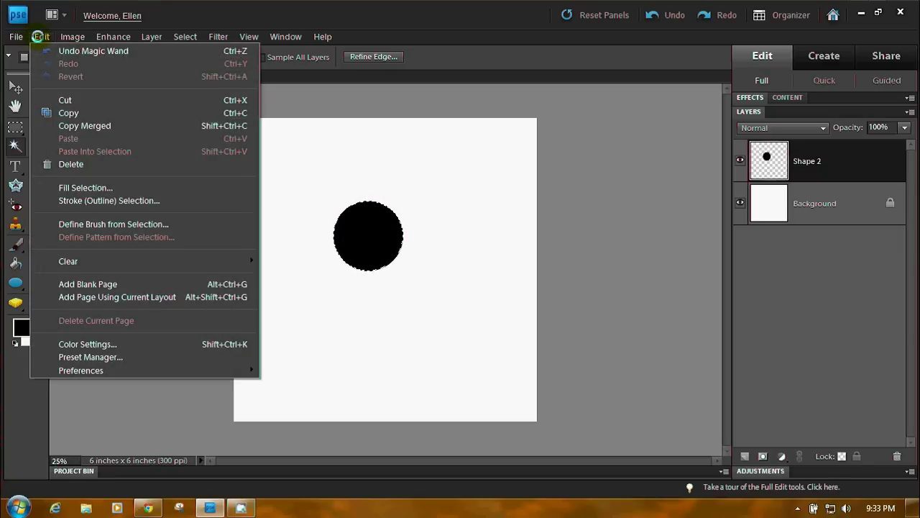
pyautogui.click(134, 201)
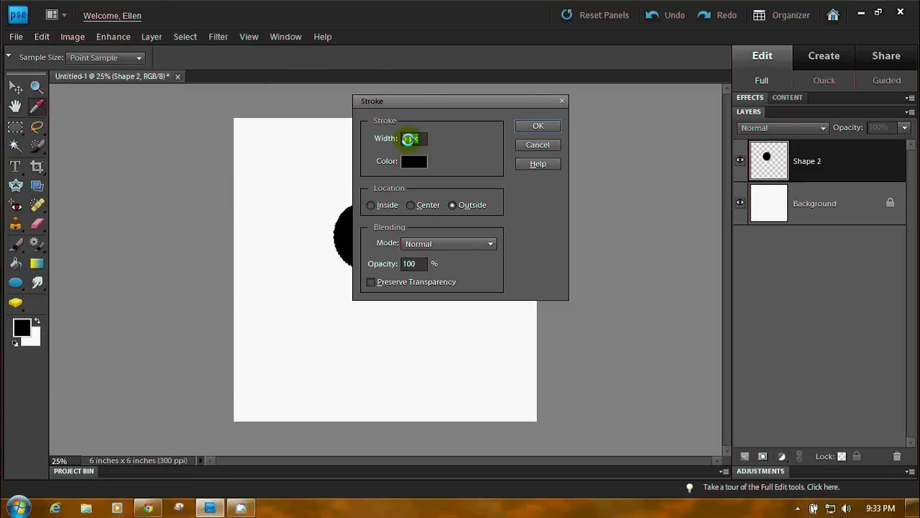
pyautogui.click(407, 138)
pyautogui.click(414, 160)
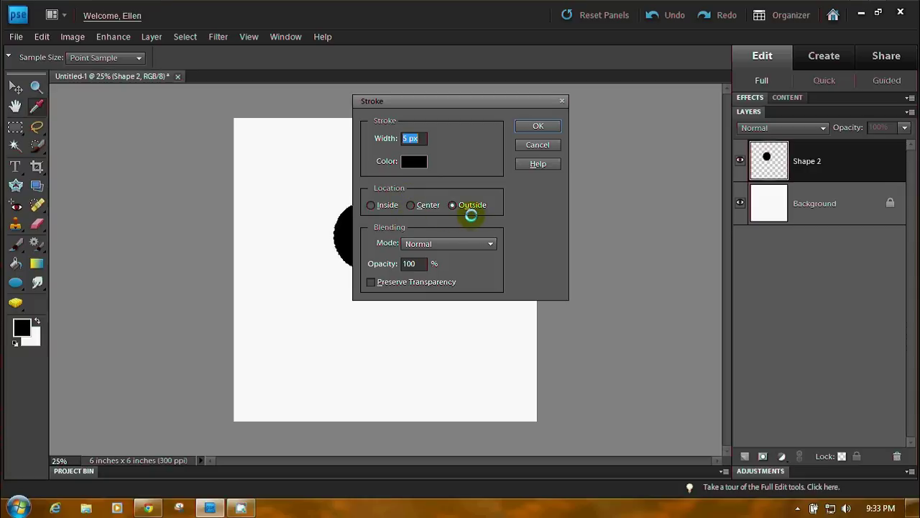
pyautogui.click(537, 128)
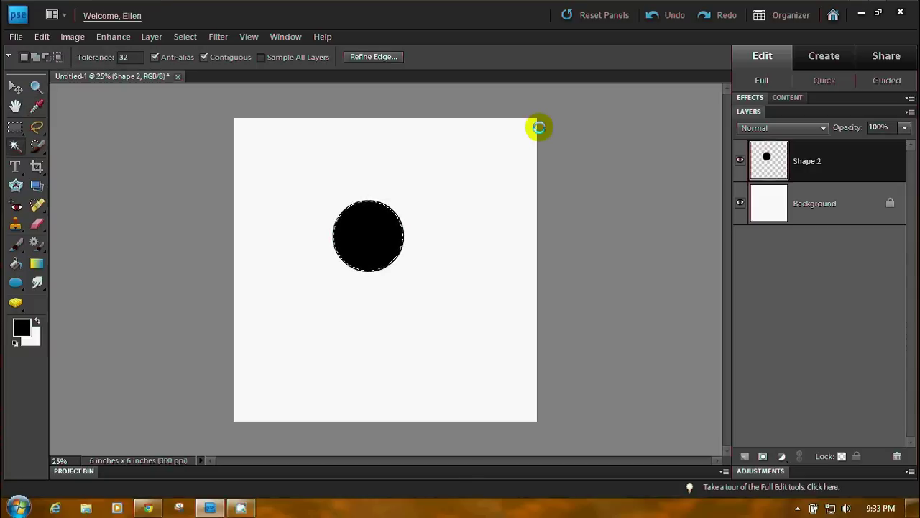
# Delete the black fill inside the selection and deselect, leaving only the thin ring
pyautogui.press('Delete')
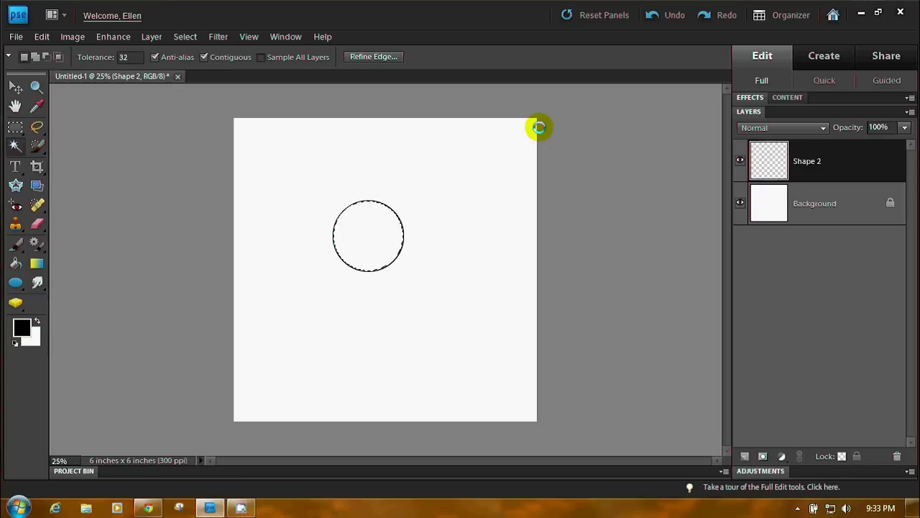
pyautogui.hotkey('ctrl', 'd')
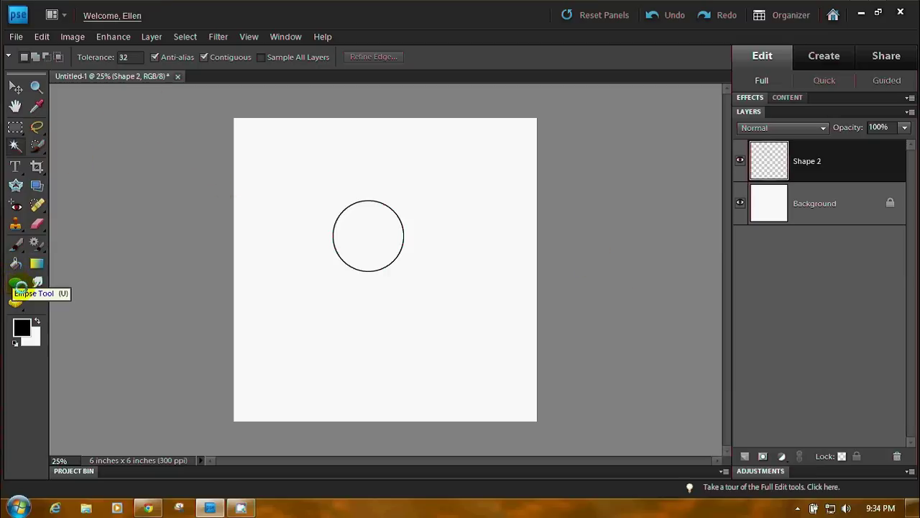
# Reselect the Ellipse Tool with Fixed Size set to 3.5 cm width and 3.5 cm height
pyautogui.click(18, 285)
pyautogui.moveTo(21, 285); pyautogui.dragTo(74, 319)
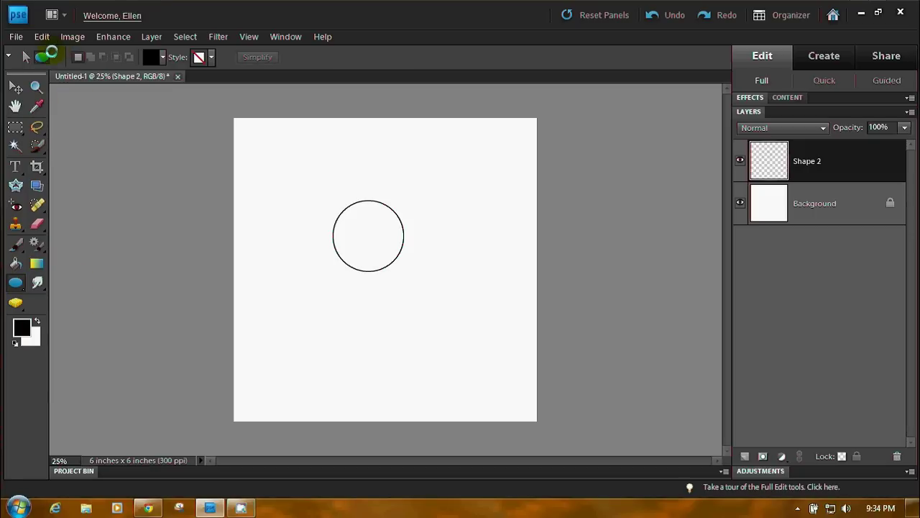
pyautogui.click(51, 54)
pyautogui.click(20, 120)
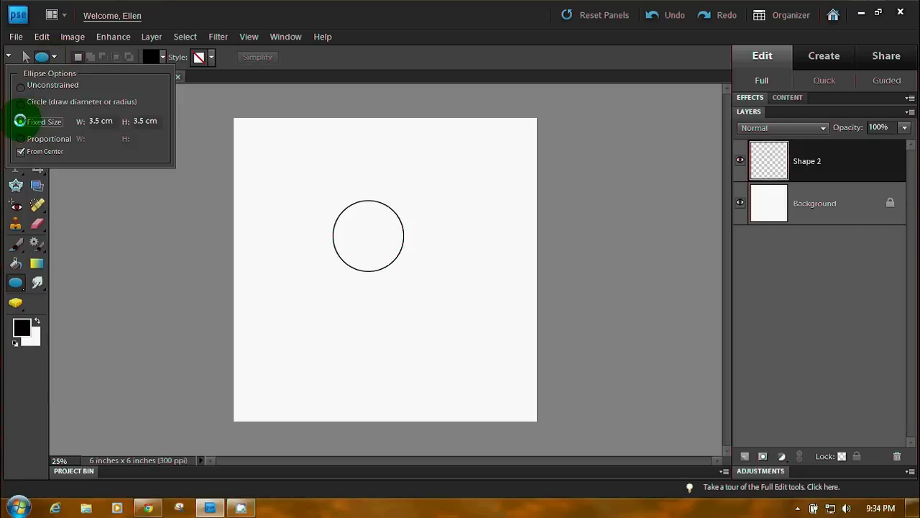
pyautogui.click(100, 120)
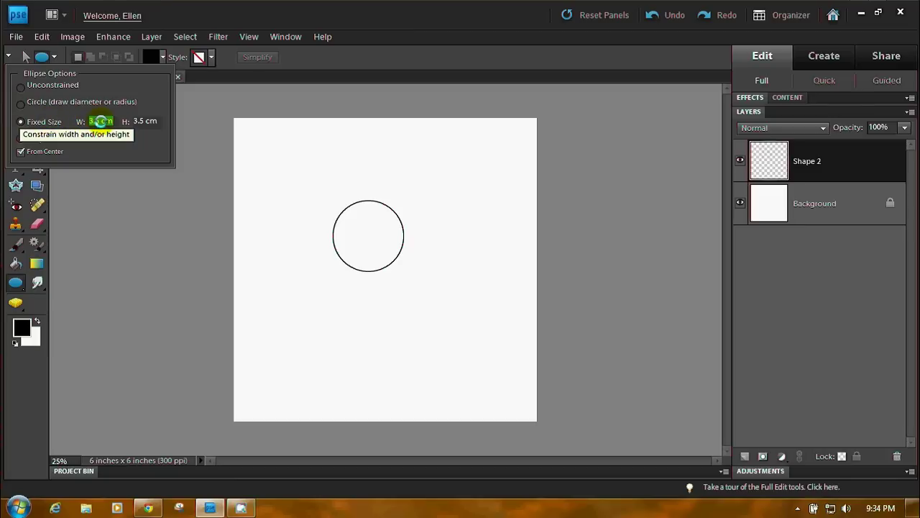
pyautogui.click(94, 123)
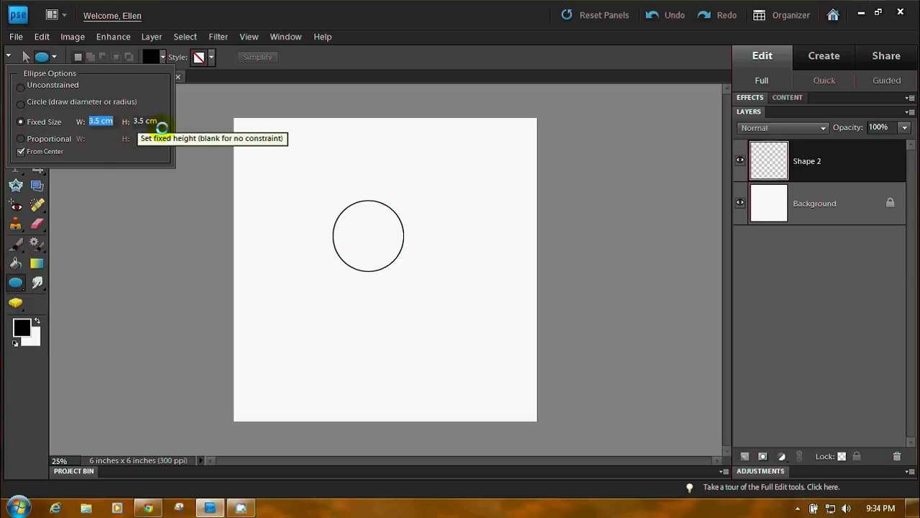
# Add three solid black 3.5 cm circles around the ring as Shapes 4–6
pyautogui.click(141, 187)
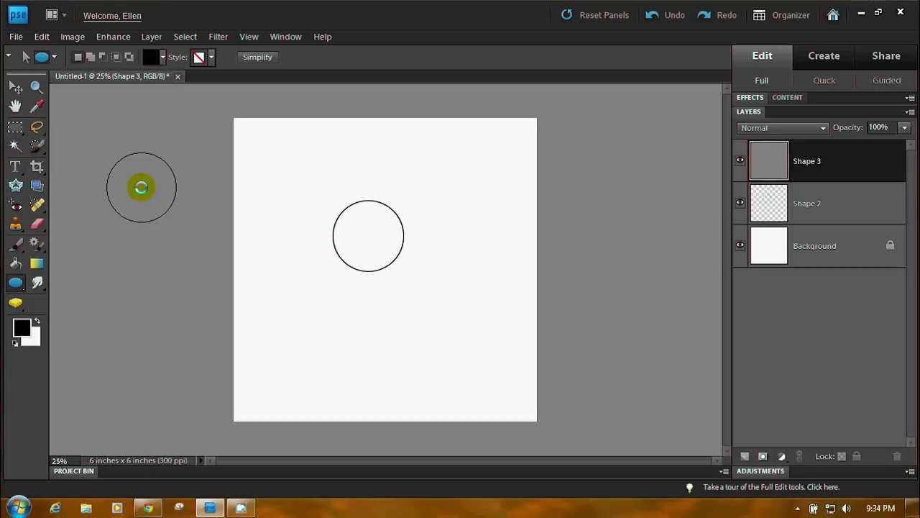
pyautogui.click(329, 181)
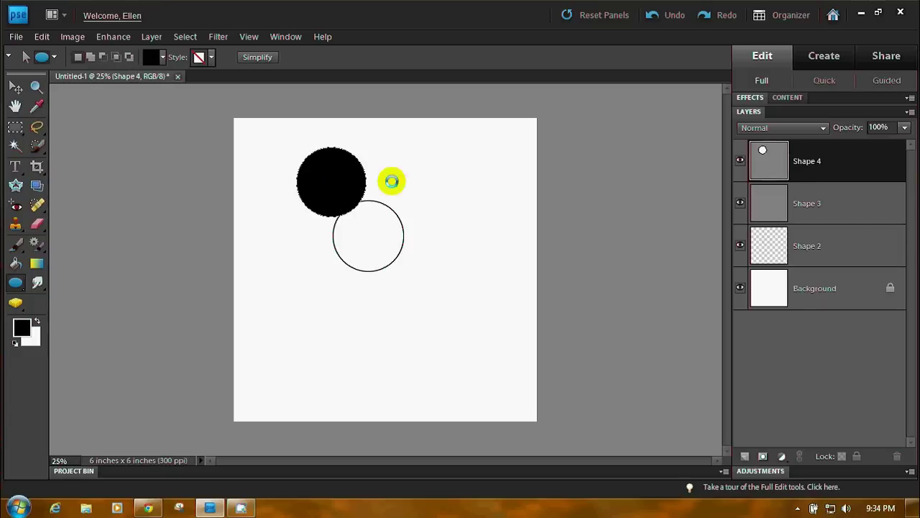
pyautogui.click(456, 197)
pyautogui.click(436, 322)
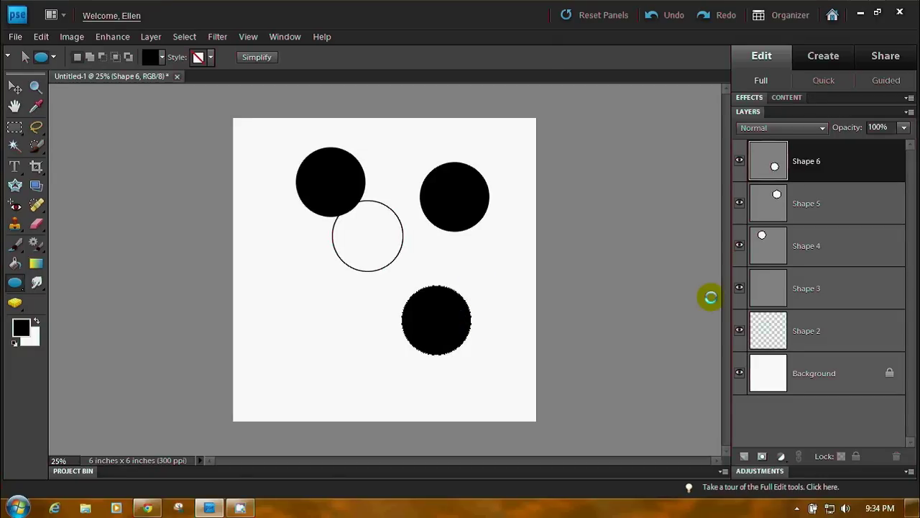
# Simplify the Shape 4 layer and select the upper-left black circle with the Magic Wand
pyautogui.click(821, 240)
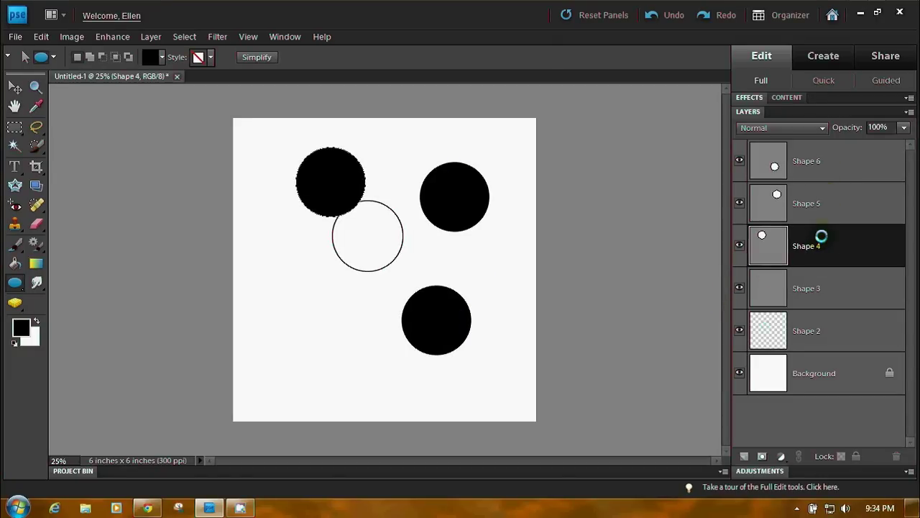
pyautogui.click(15, 145)
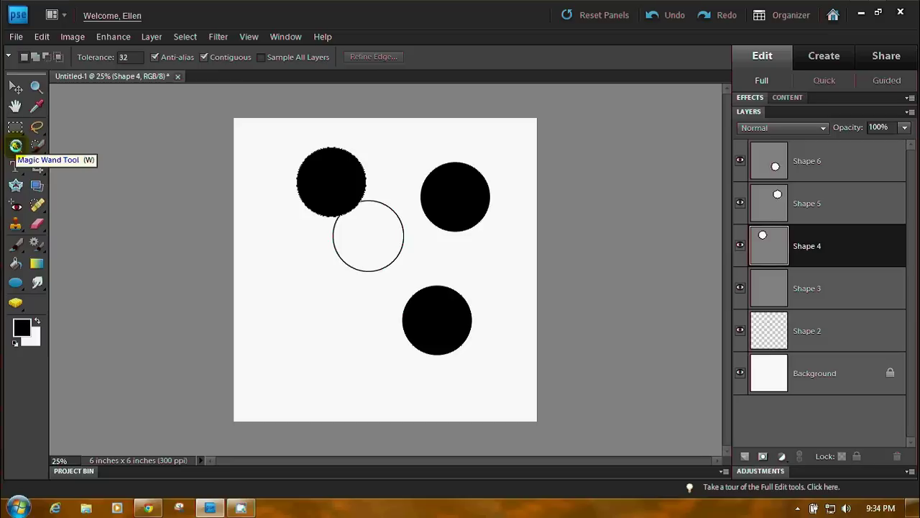
pyautogui.click(335, 181)
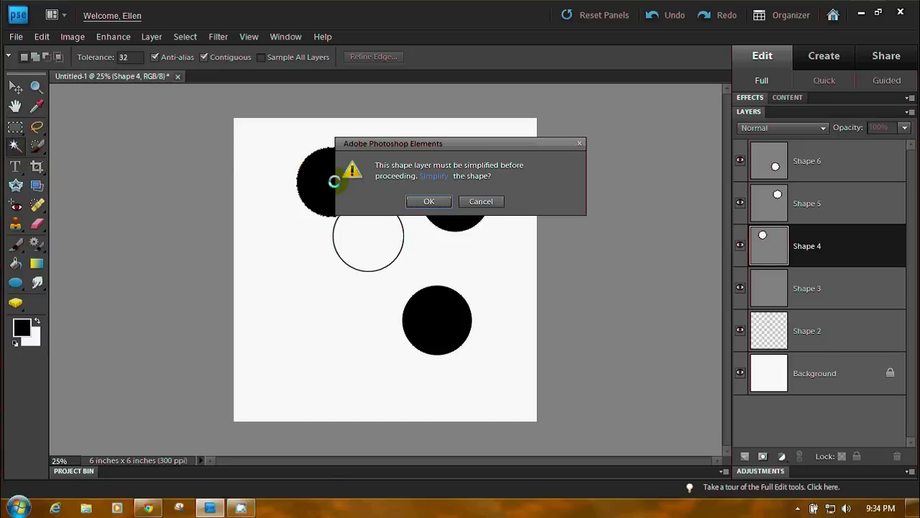
pyautogui.click(429, 201)
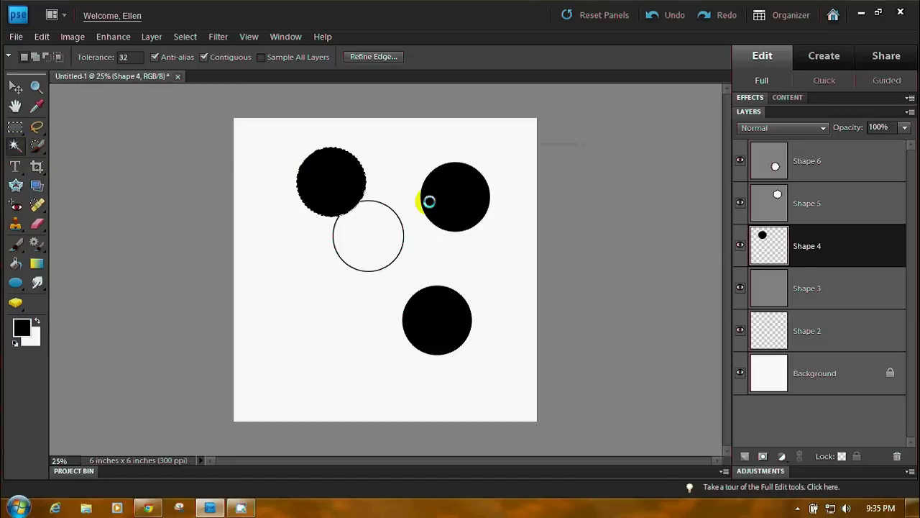
pyautogui.click(42, 37)
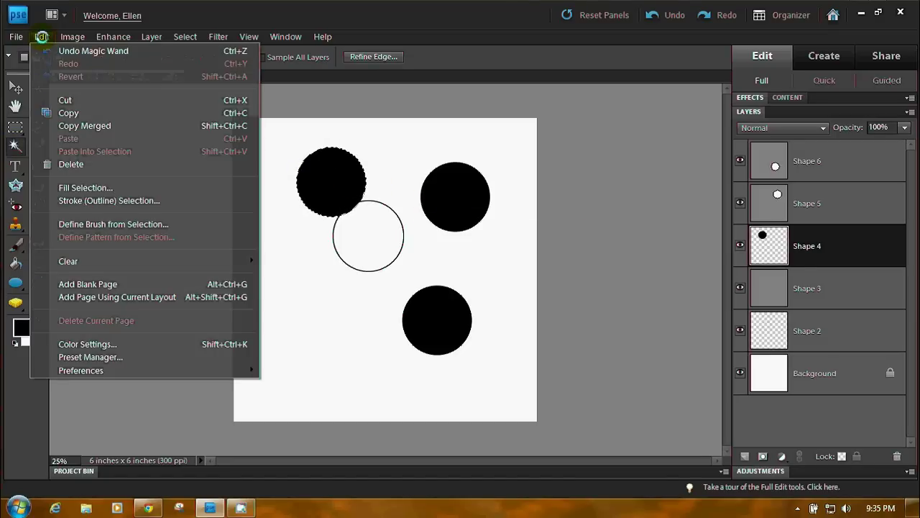
# Stroke the selected circle with a 5 px pure red (FF0000) outline
pyautogui.click(127, 200)
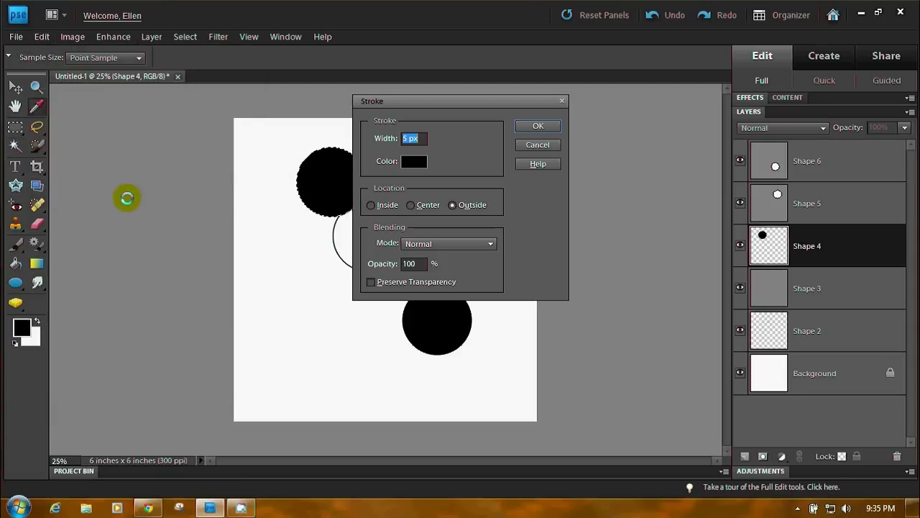
pyautogui.click(409, 138)
pyautogui.moveTo(409, 137); pyautogui.dragTo(423, 136)
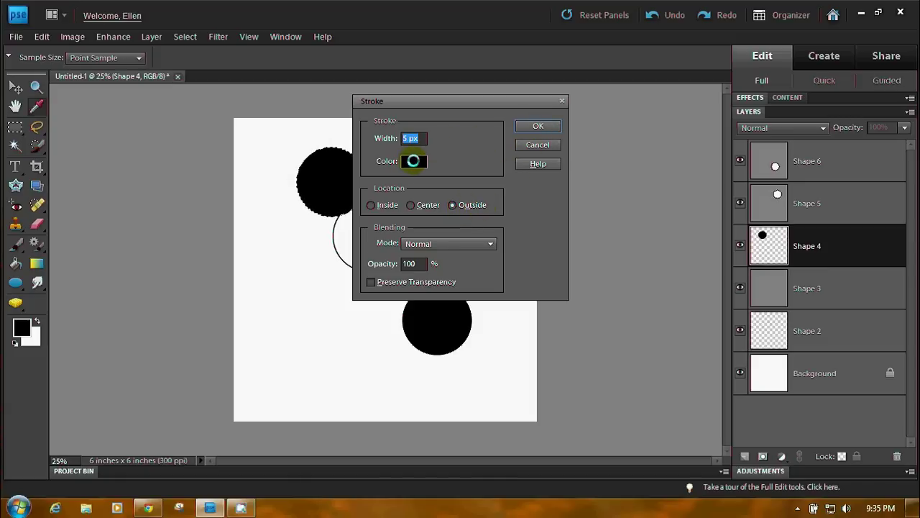
pyautogui.click(413, 162)
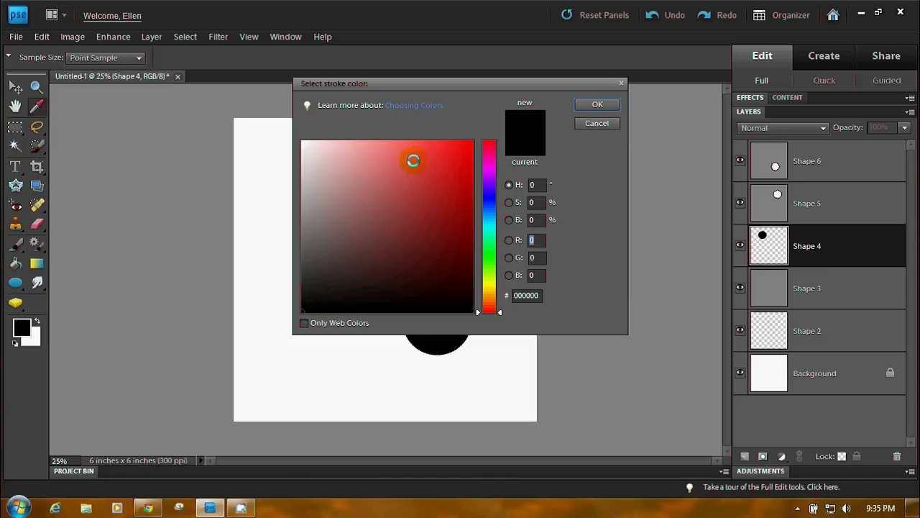
pyautogui.click(469, 143)
pyautogui.click(604, 105)
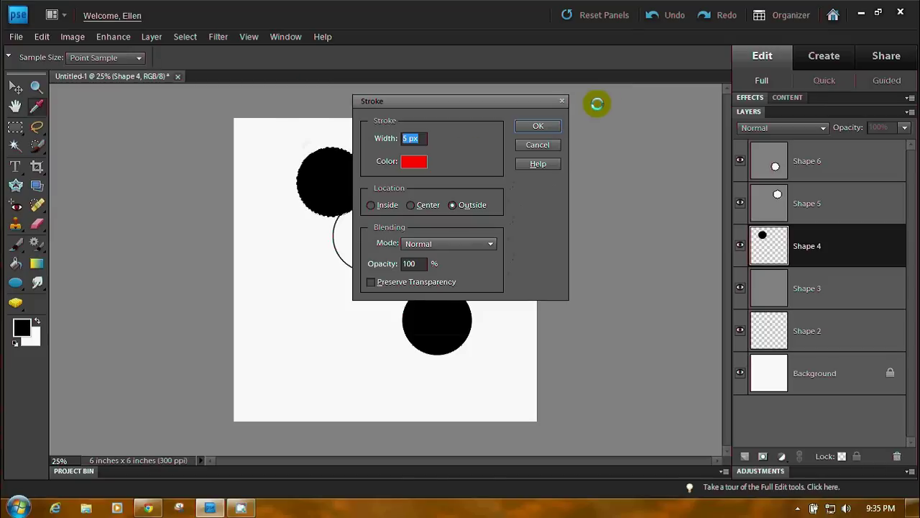
pyautogui.click(541, 124)
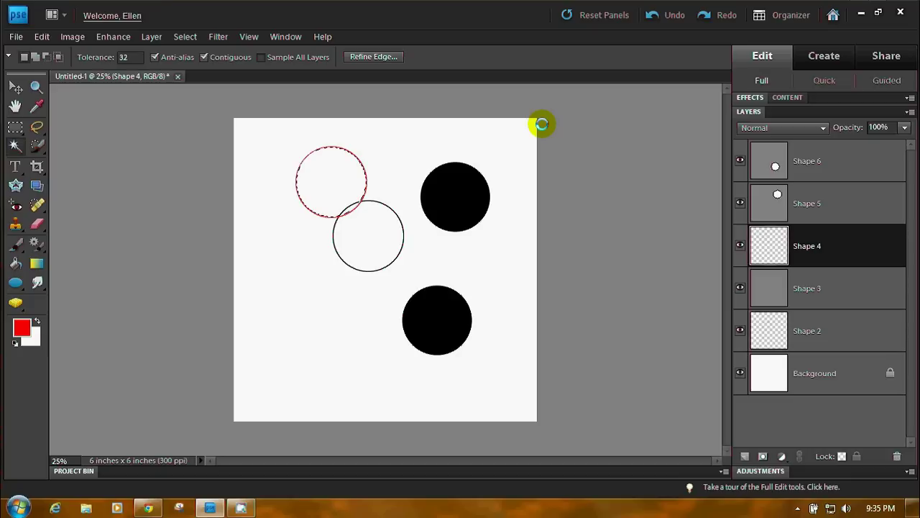
# Deselect the red-outlined upper-left circle with Ctrl+D
pyautogui.hotkey('ctrl', 'd')
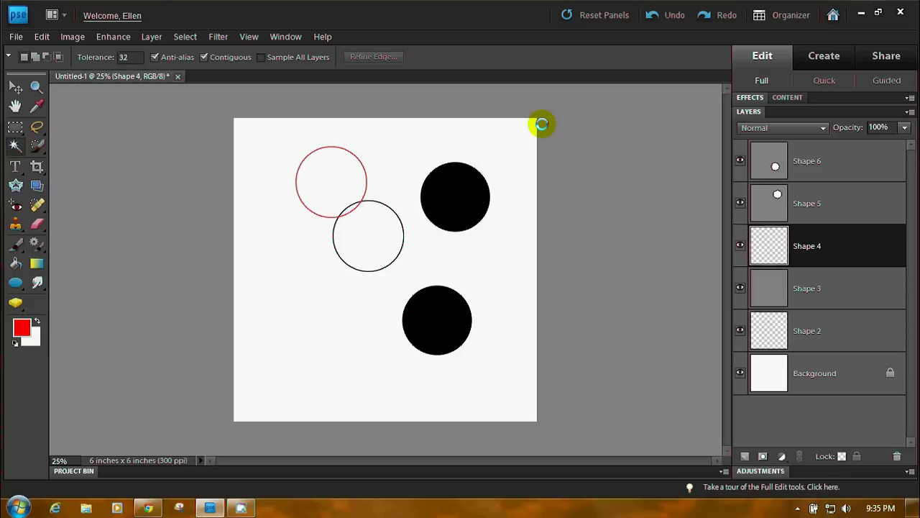